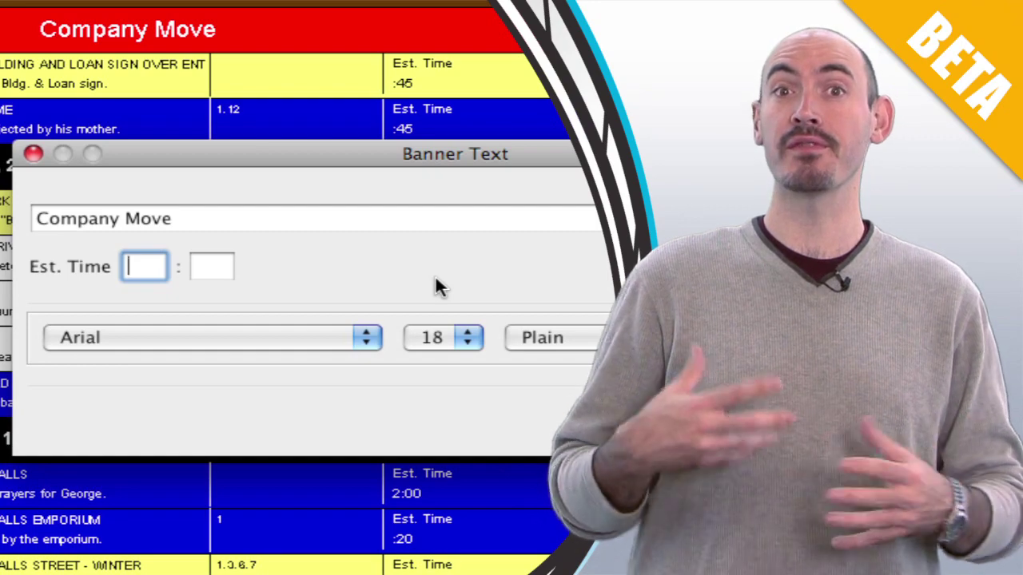
Enter an estimated time of 2:00 in the Banner Text dialog
text(2)
key(Tab)
text(00)
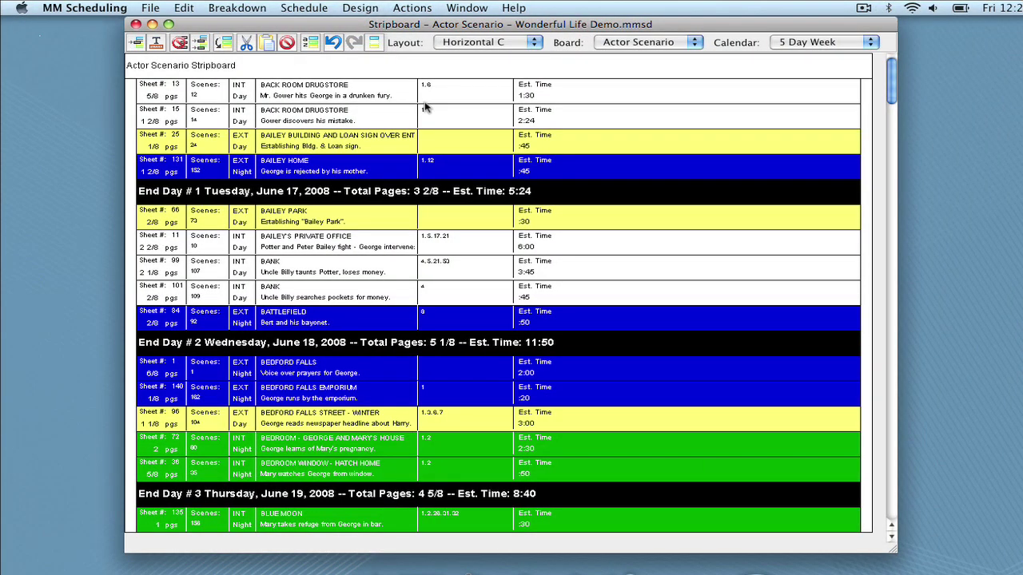
Insert a 'Company Move' banner strip after the sheet 15 Back Room Drugstore strip
click(383, 120)
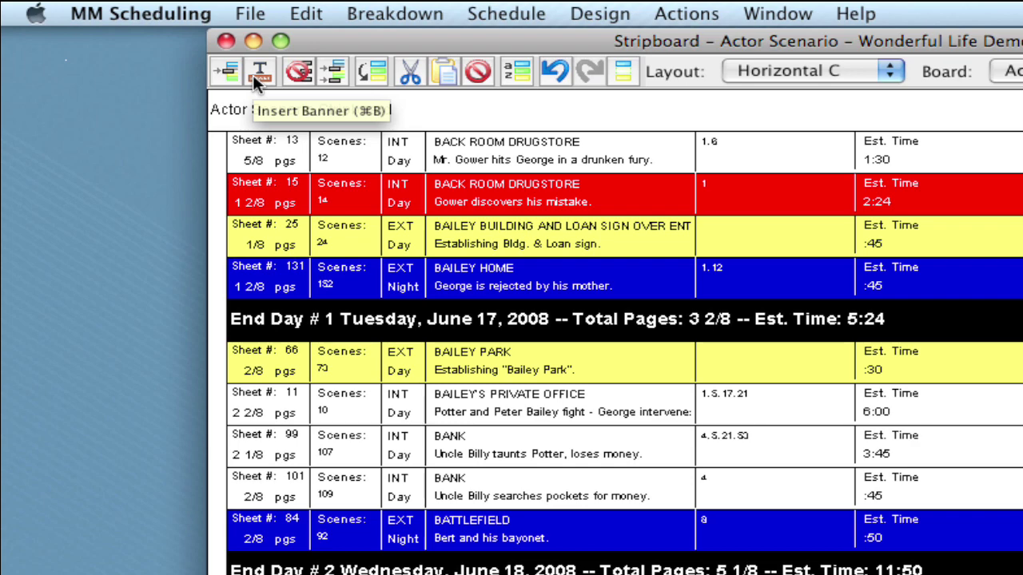
click(253, 75)
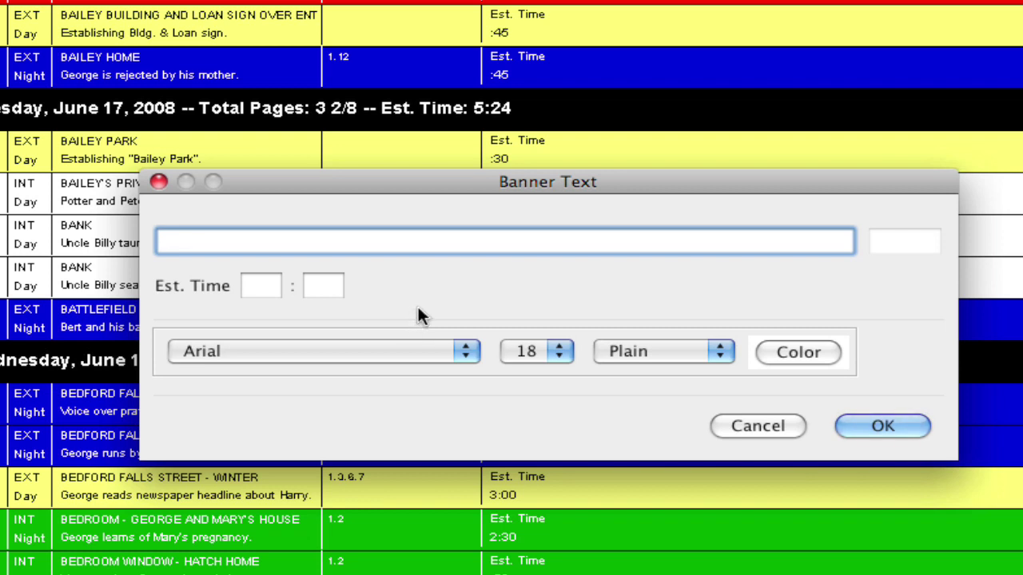
text(Comp)
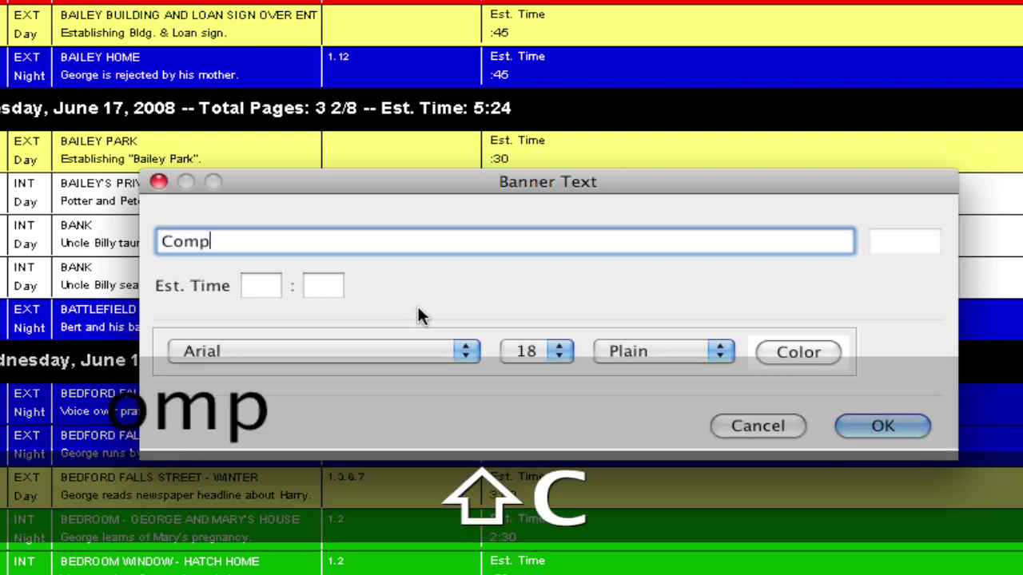
text(any Move)
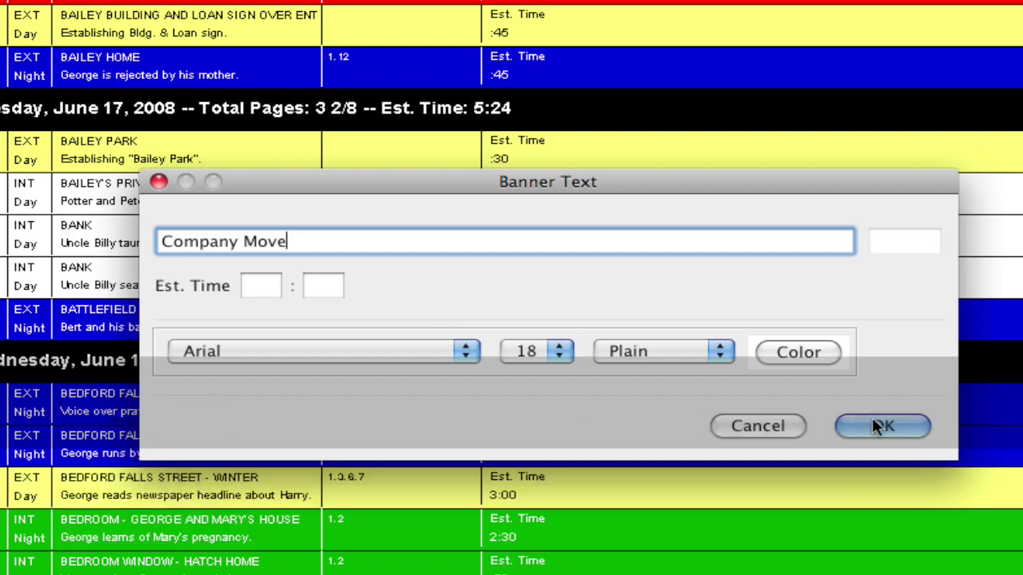
click(878, 426)
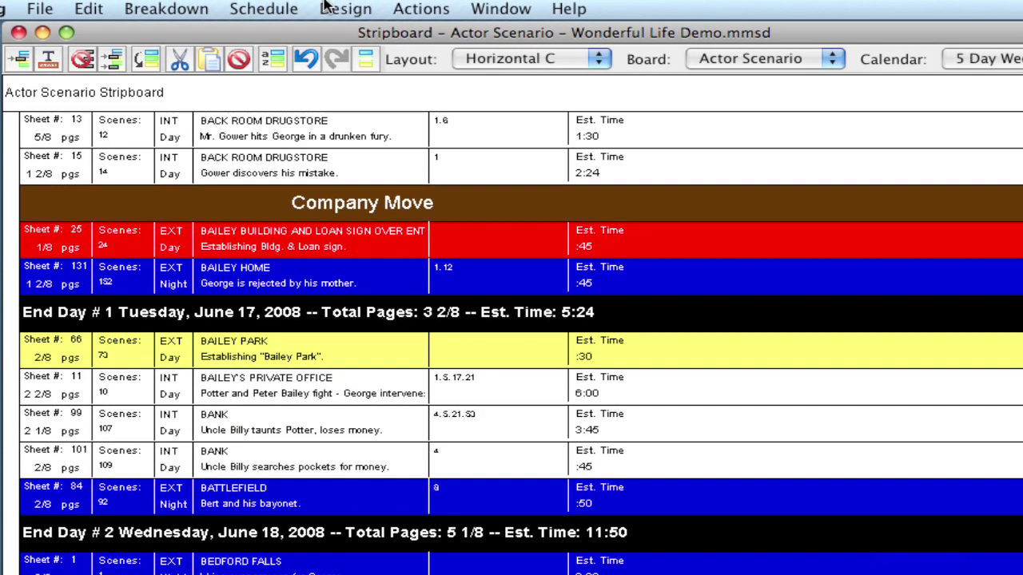
click(346, 10)
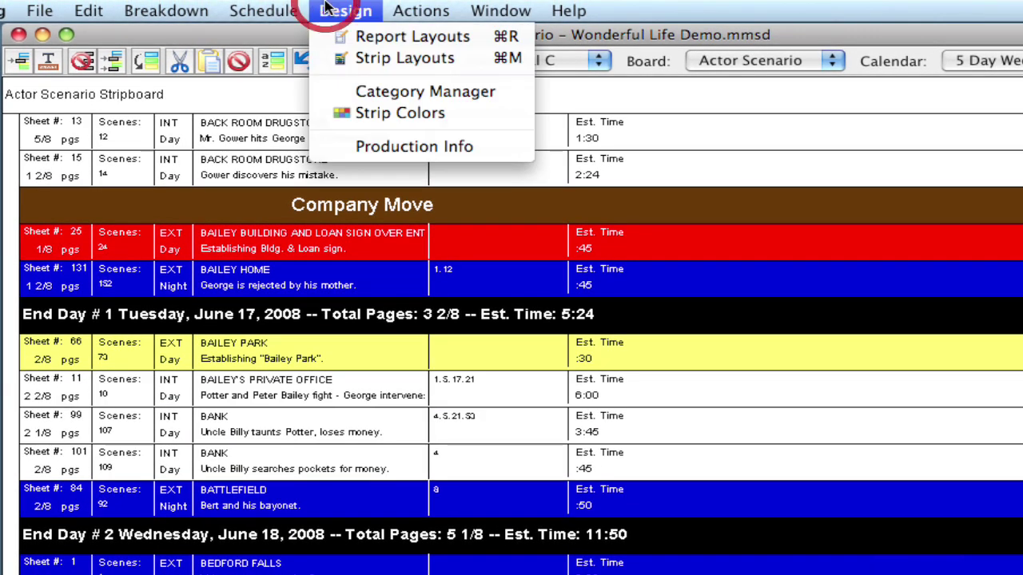
In Strip Colors, set the banner strip background to brown
click(324, 117)
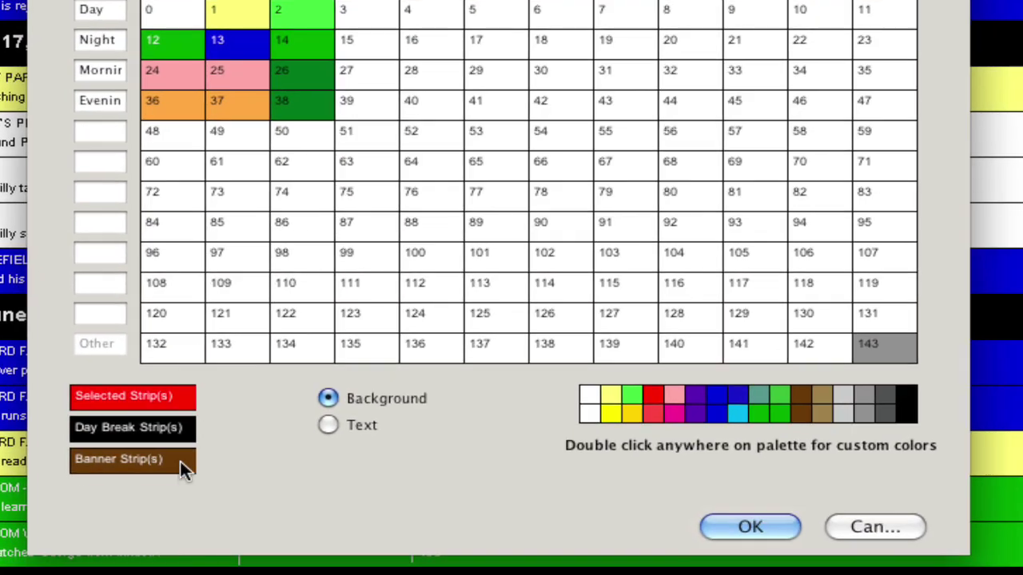
click(183, 467)
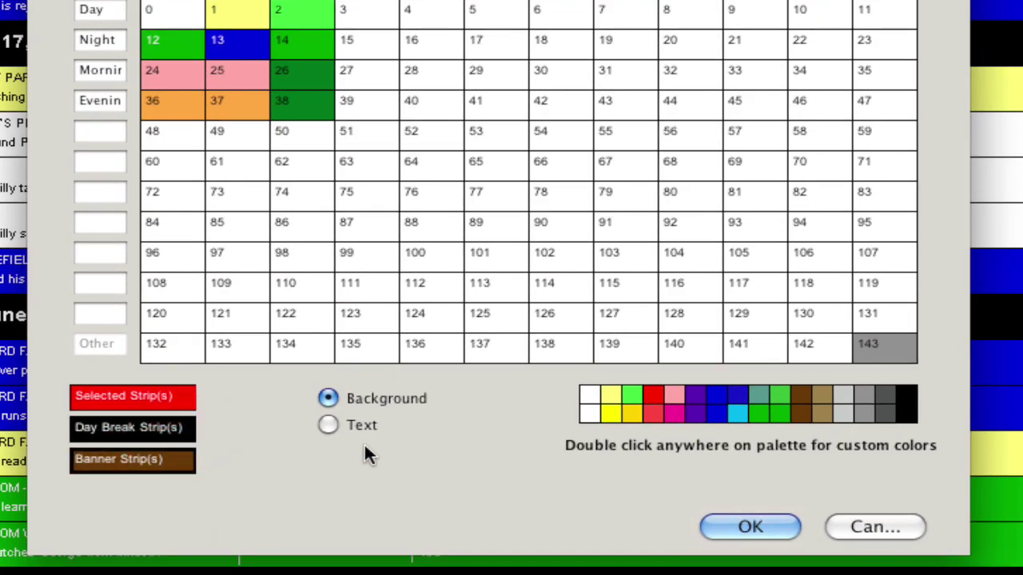
click(695, 399)
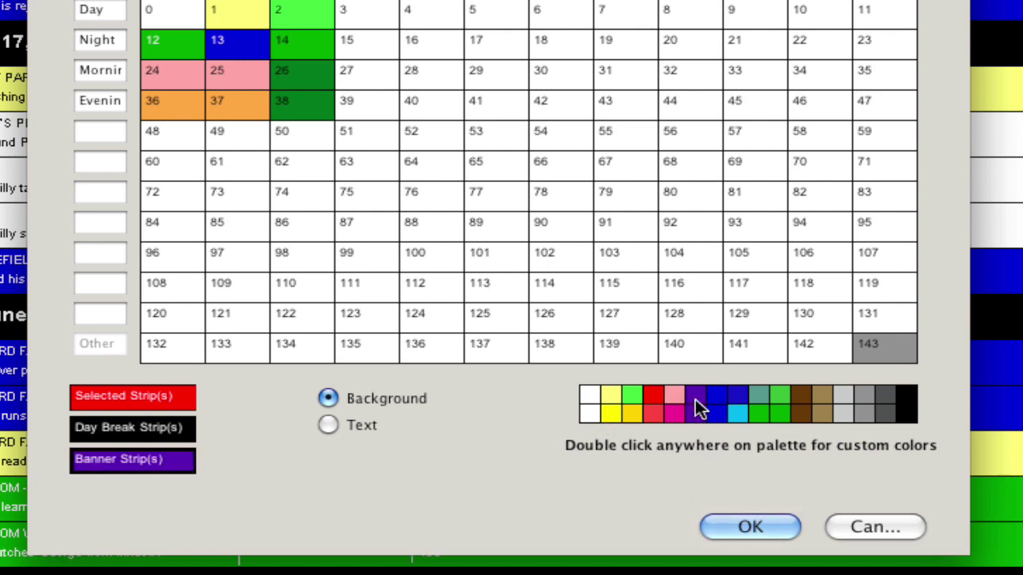
click(801, 417)
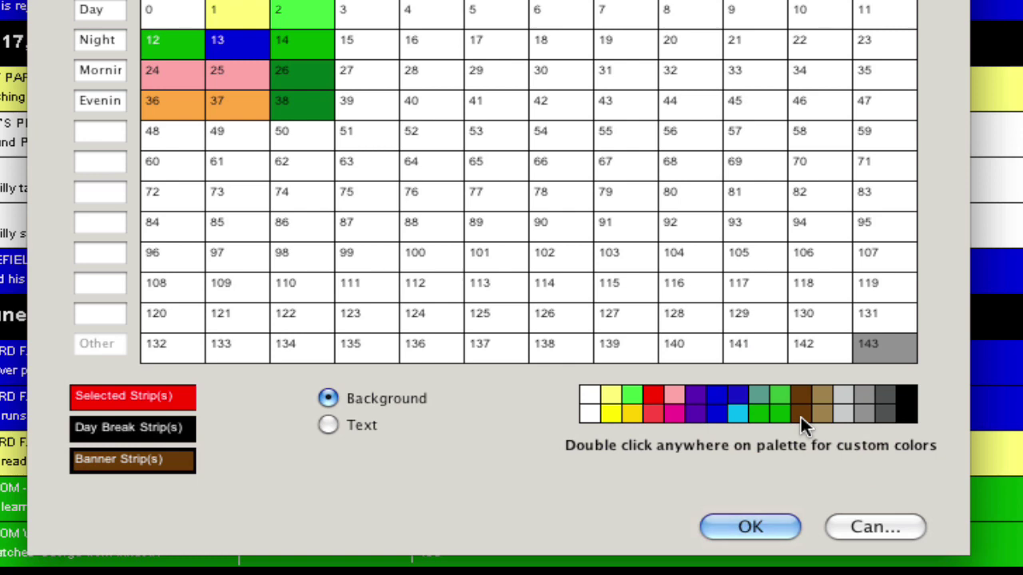
double_click(800, 417)
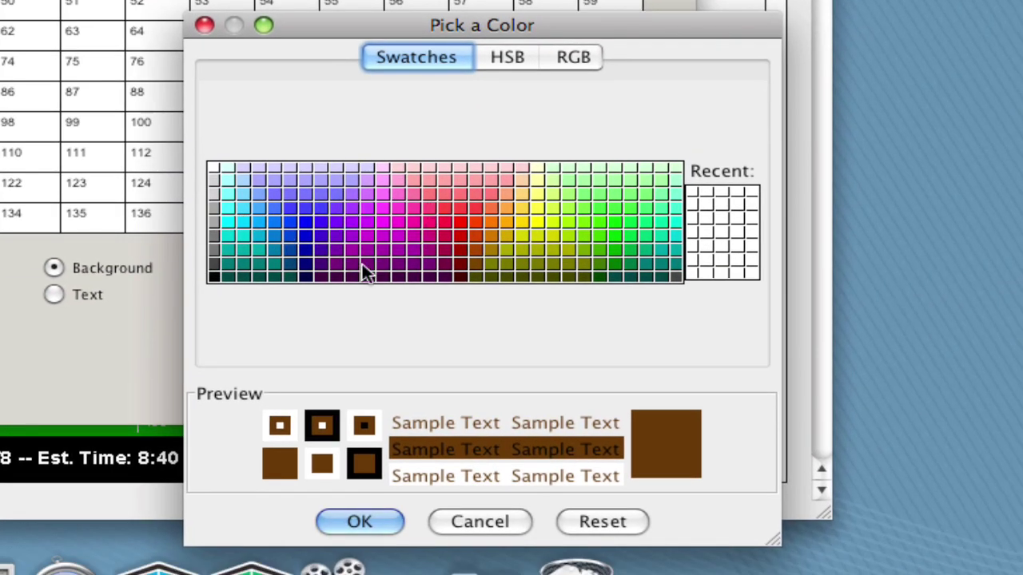
click(359, 521)
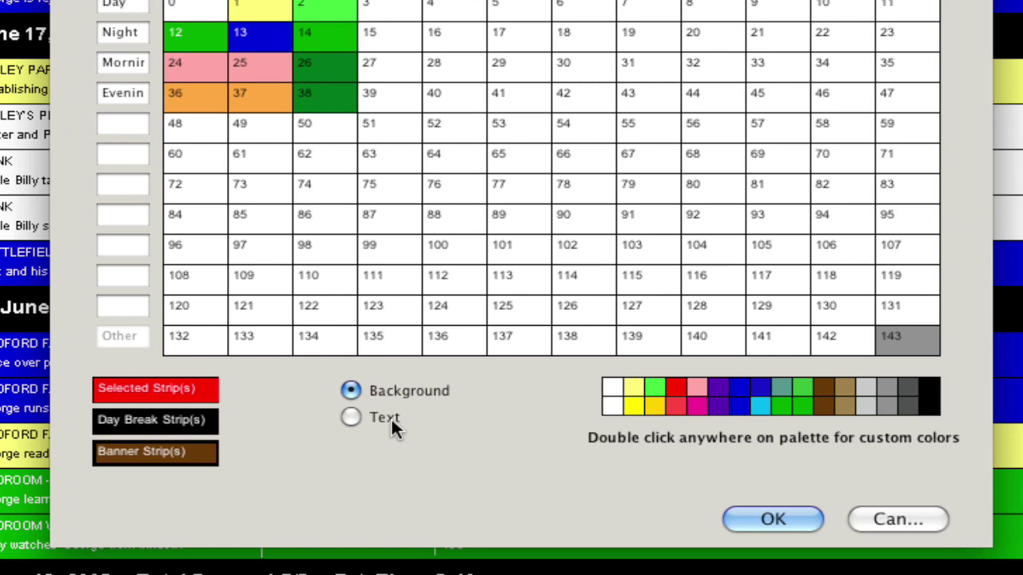
Set the banner text colour to white and apply the strip colours
click(339, 402)
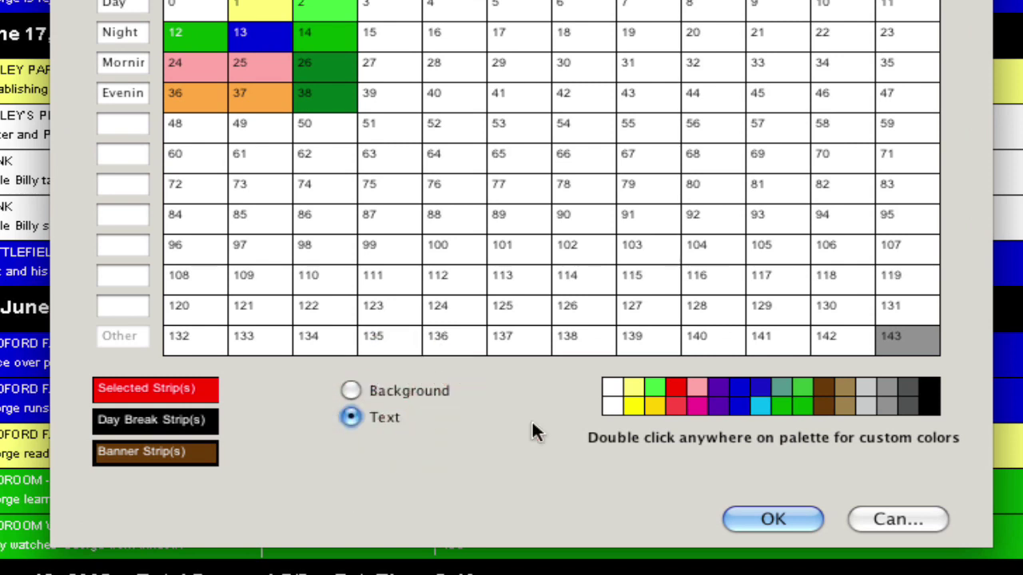
click(628, 405)
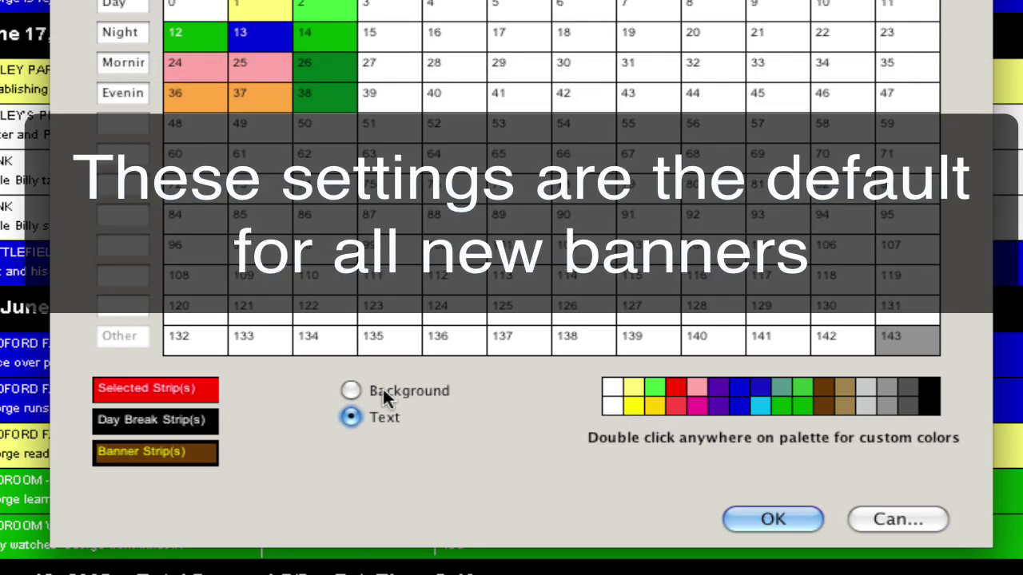
click(611, 398)
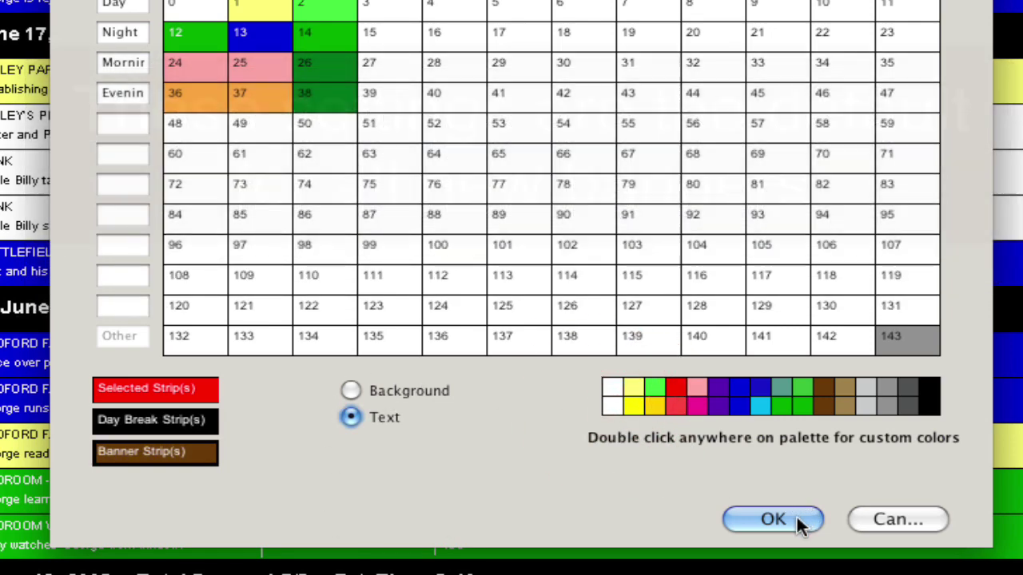
click(796, 517)
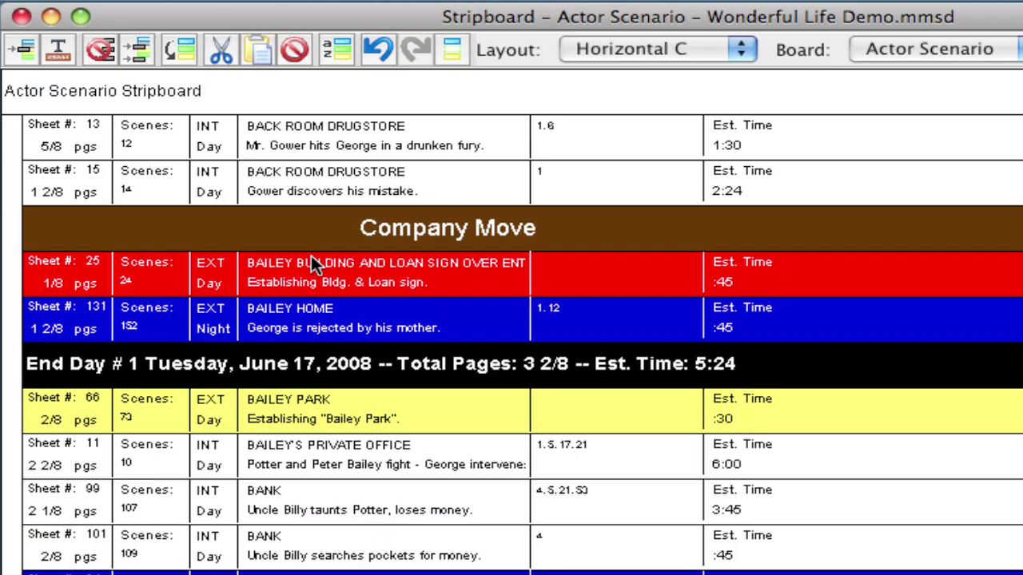
click(280, 232)
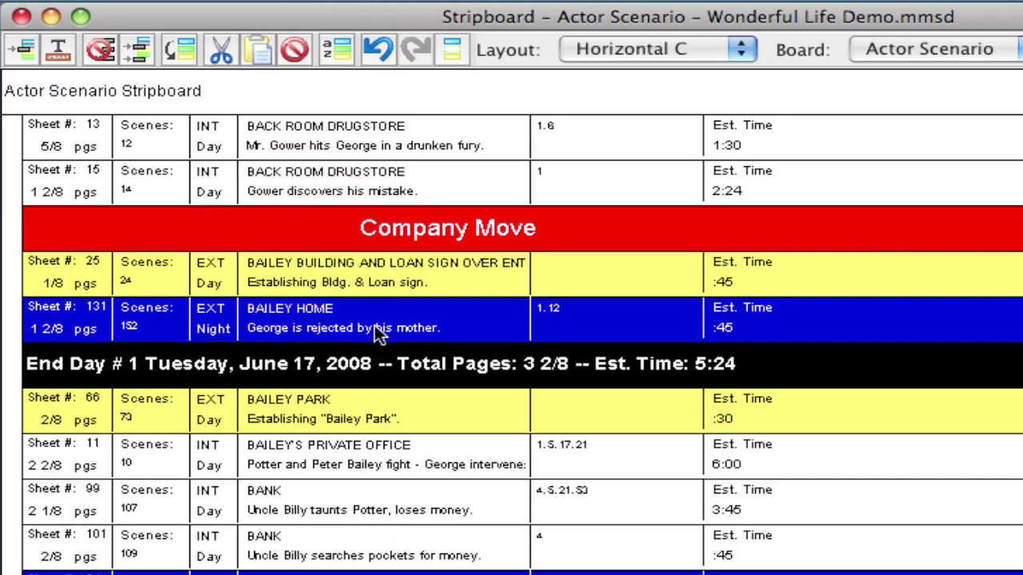
Copy and paste the Company Move banner to create a second one
key(super+c)
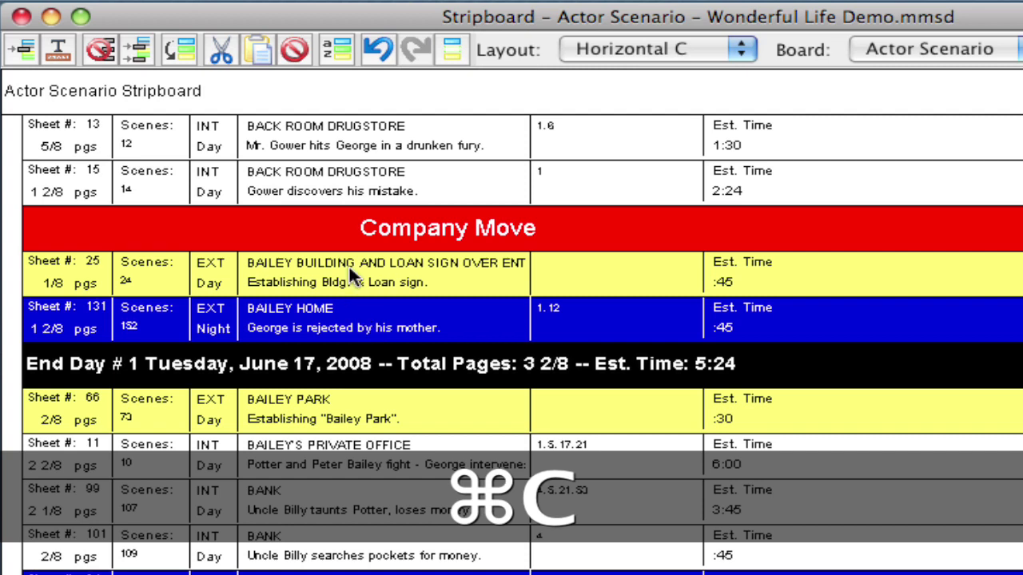
key(super+v)
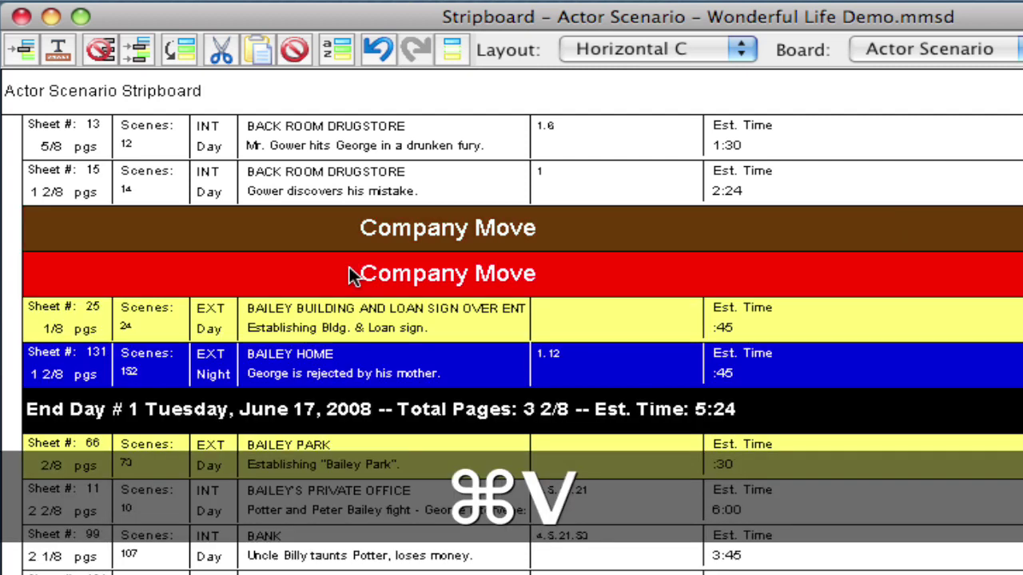
click(352, 324)
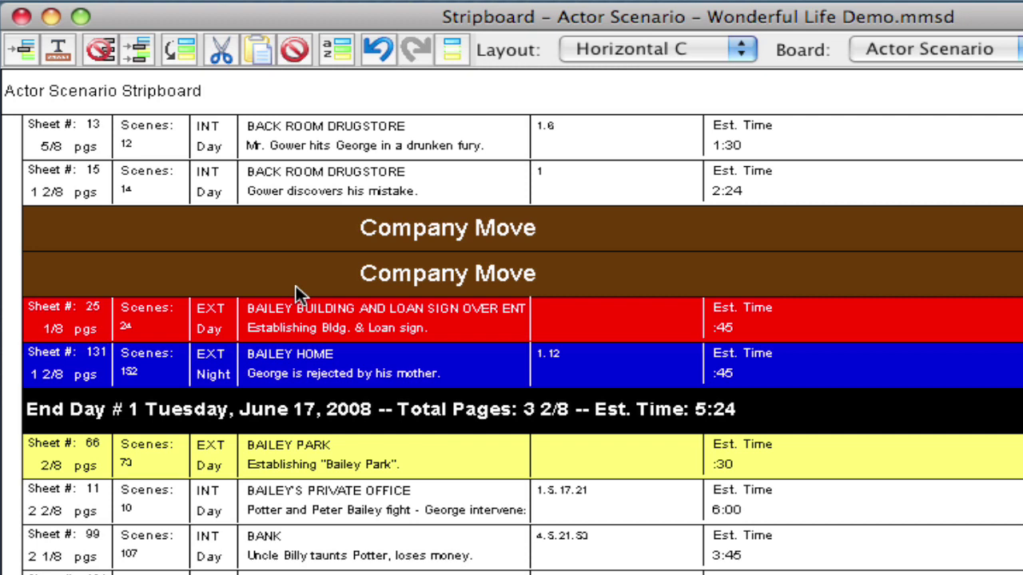
Give the second Company Move banner an estimated time of 2:00
double_click(294, 288)
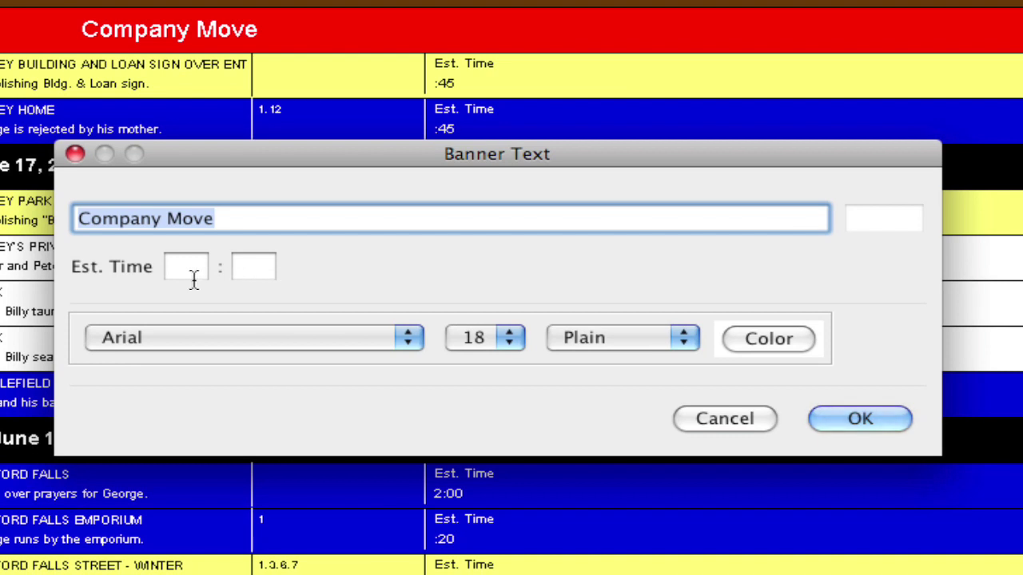
click(195, 277)
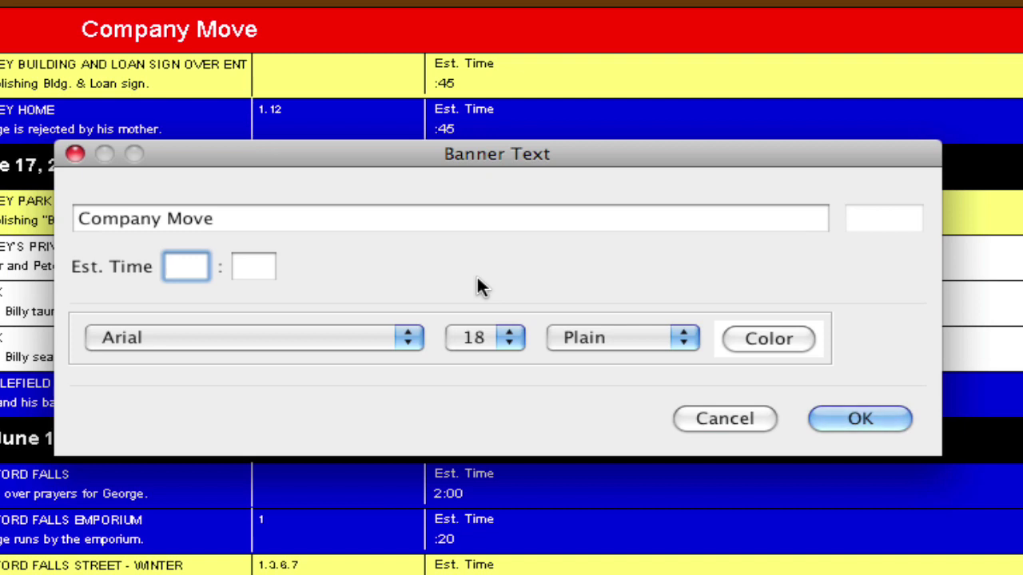
text(2)
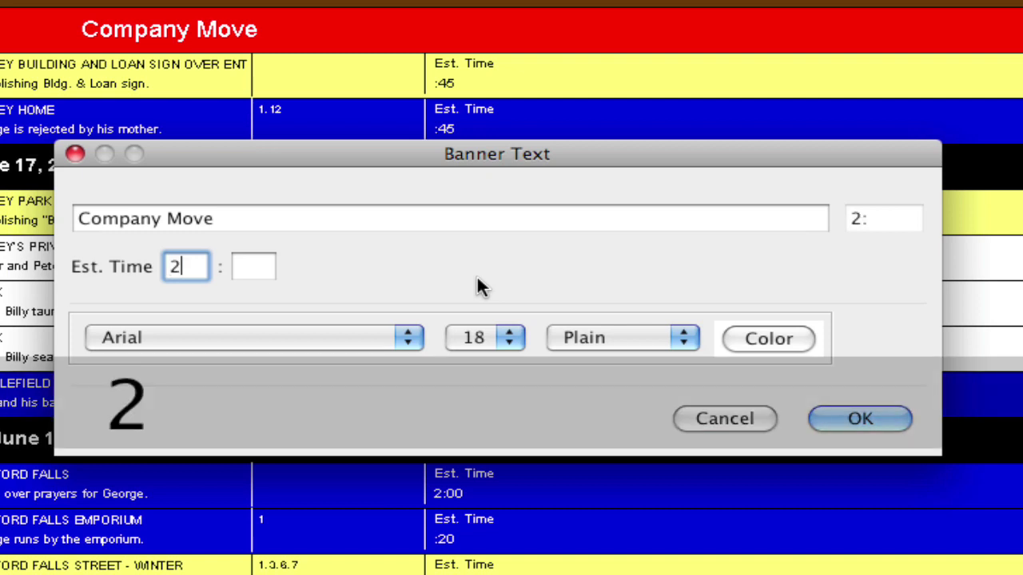
key(Tab)
text(00)
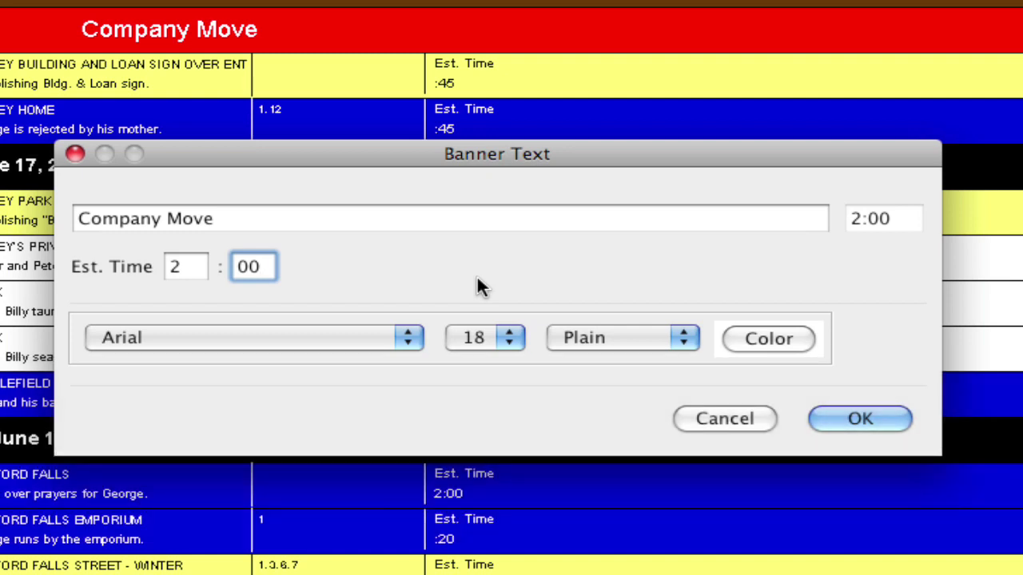
Set the banner text to 24-point Bold+Italic Verdana
click(409, 337)
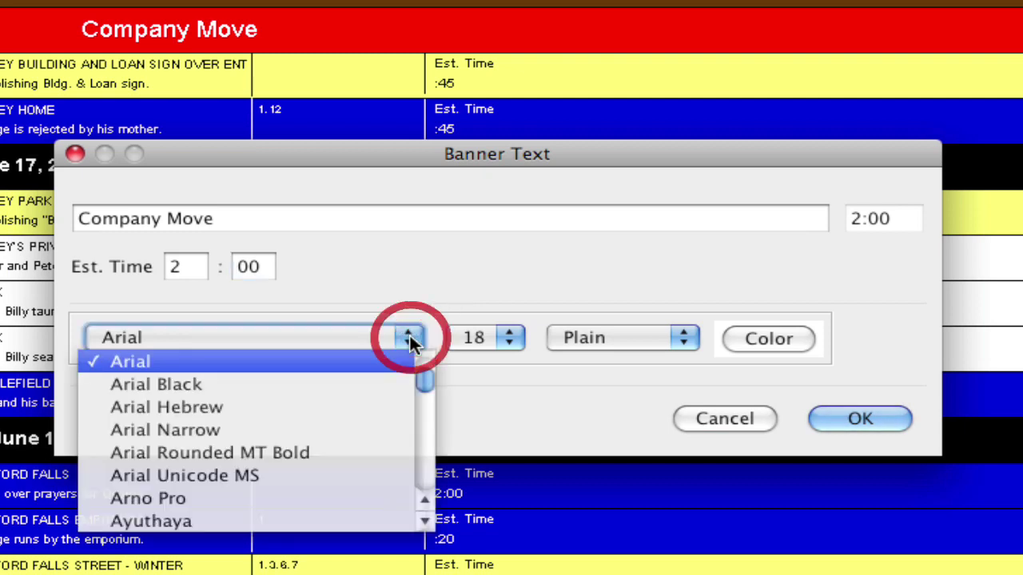
drag(429, 382, 414, 480)
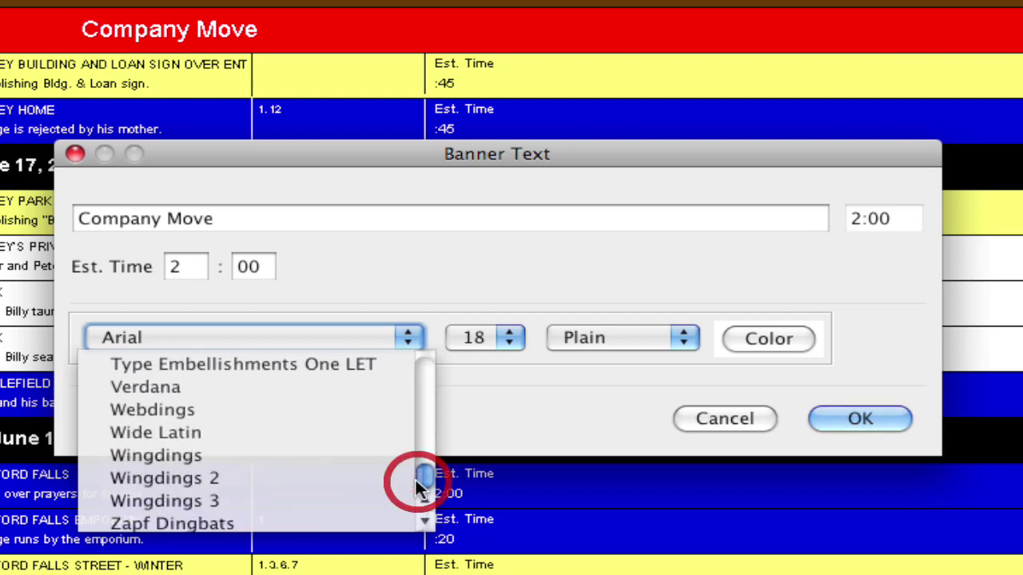
click(276, 390)
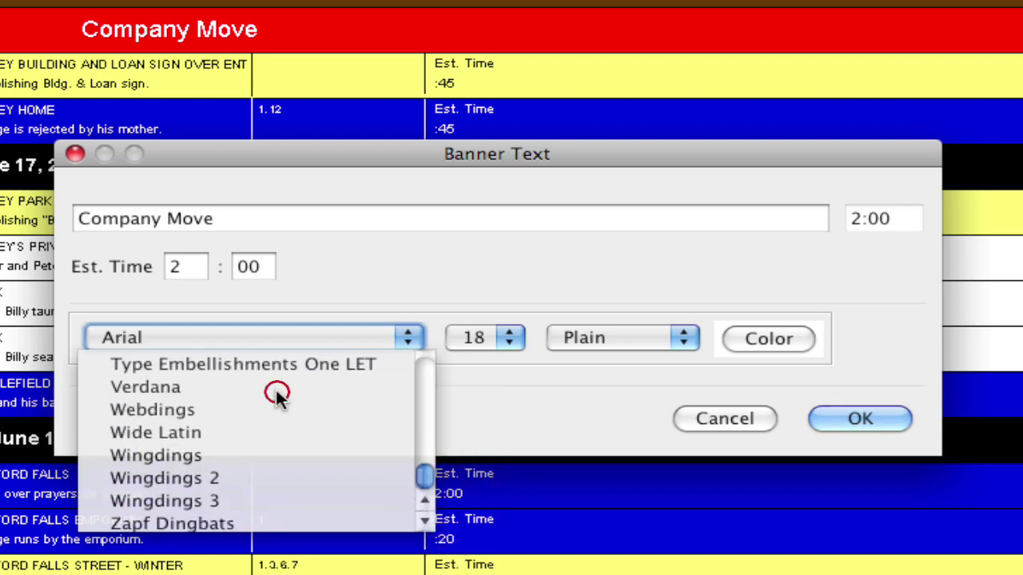
click(491, 336)
drag(524, 382, 531, 393)
click(502, 435)
click(608, 337)
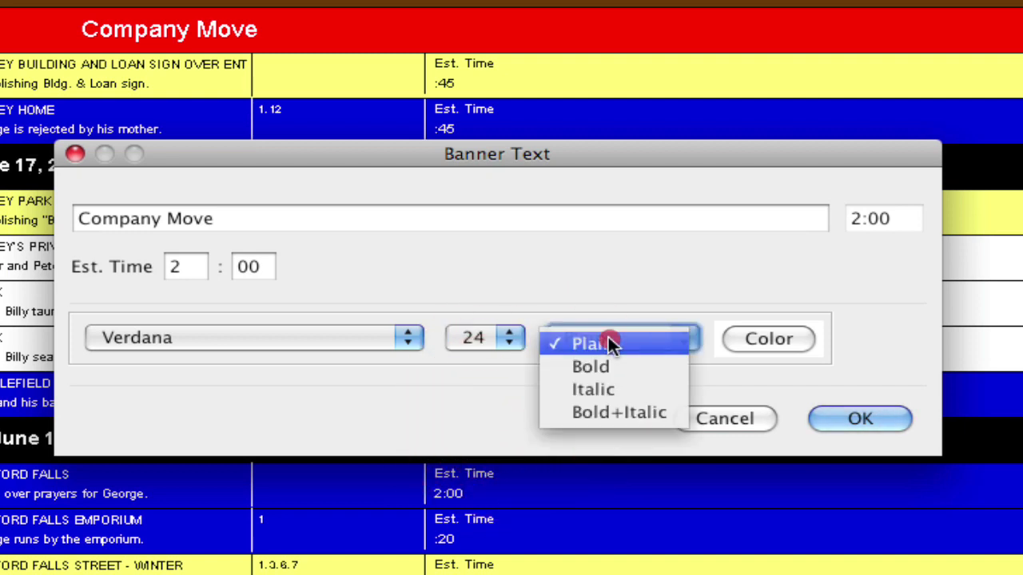
click(650, 405)
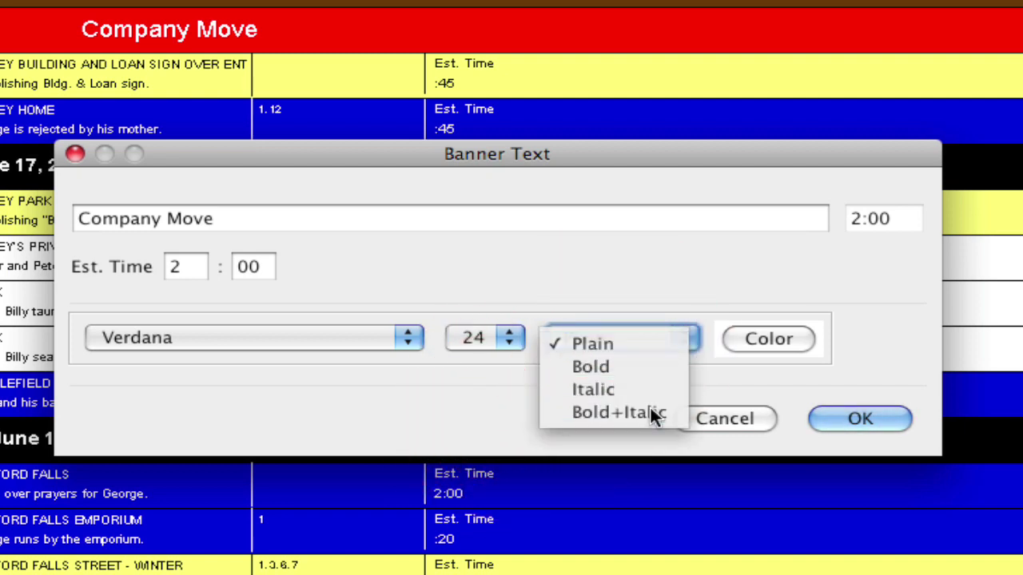
Make the banner text black and apply the new banner settings
click(791, 339)
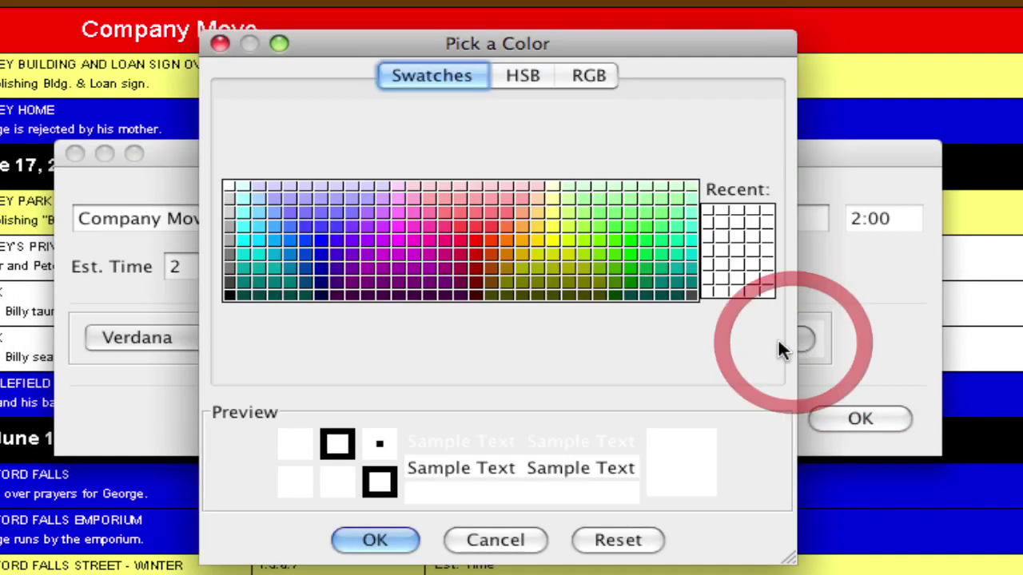
click(228, 295)
click(373, 538)
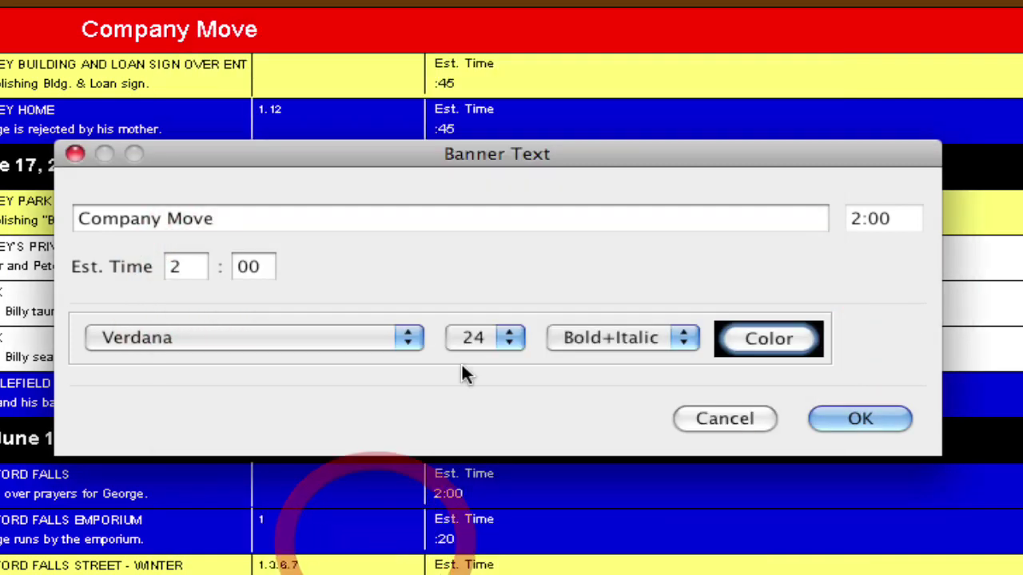
click(861, 418)
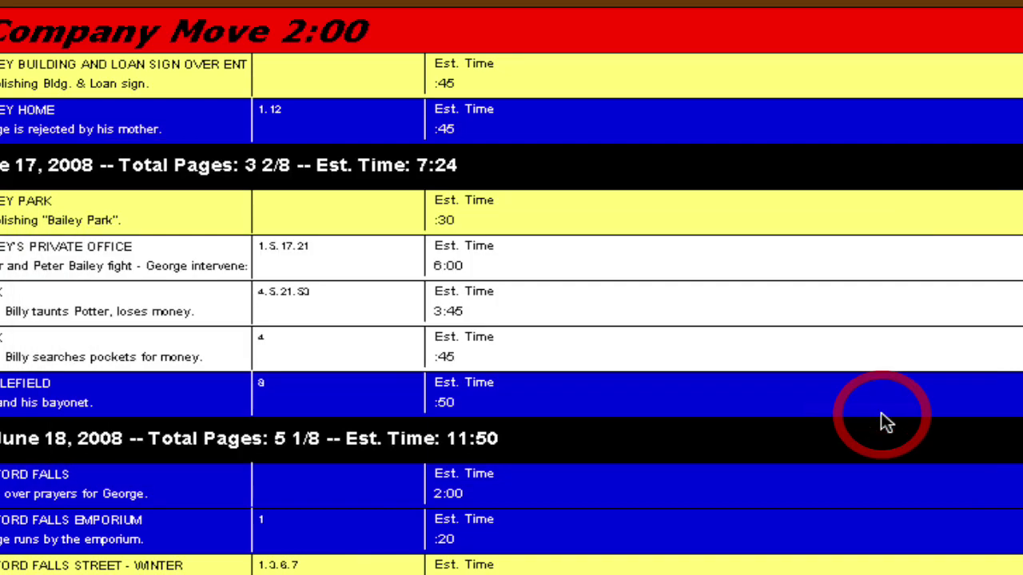
click(240, 80)
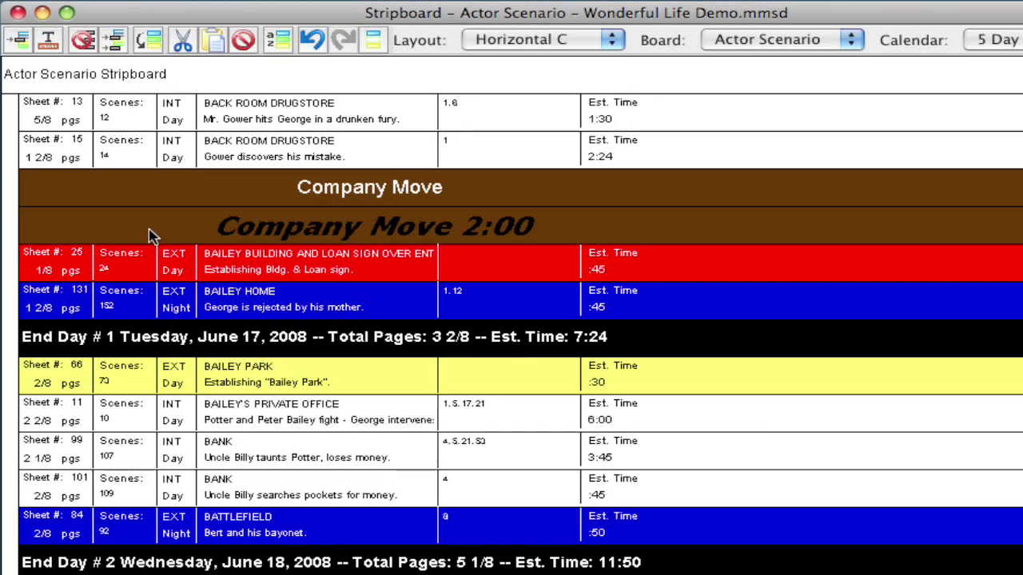
Move the banner below End Day #1 and back, then clear its 2:00 estimated time
drag(152, 235, 147, 364)
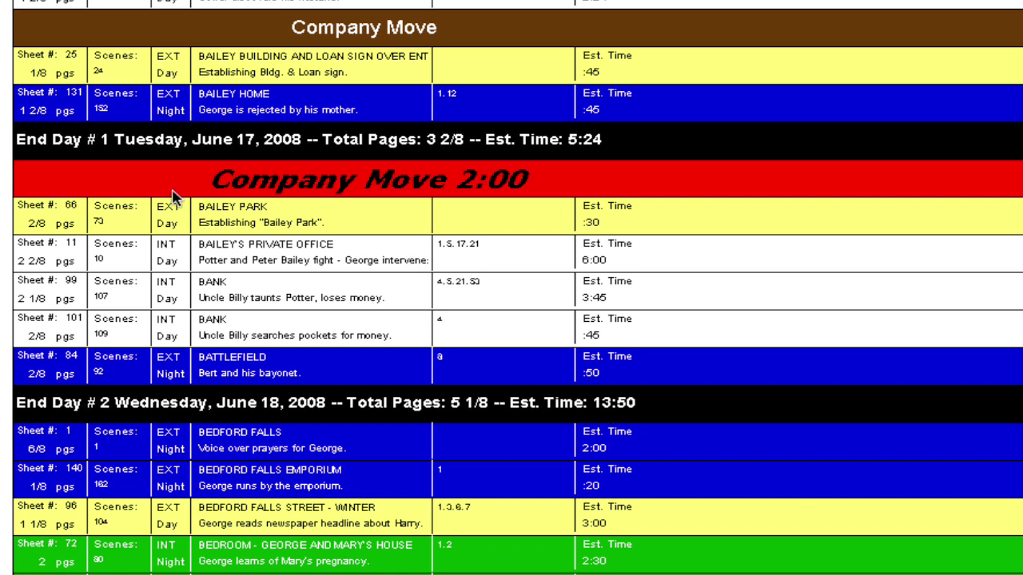
drag(171, 194, 182, 70)
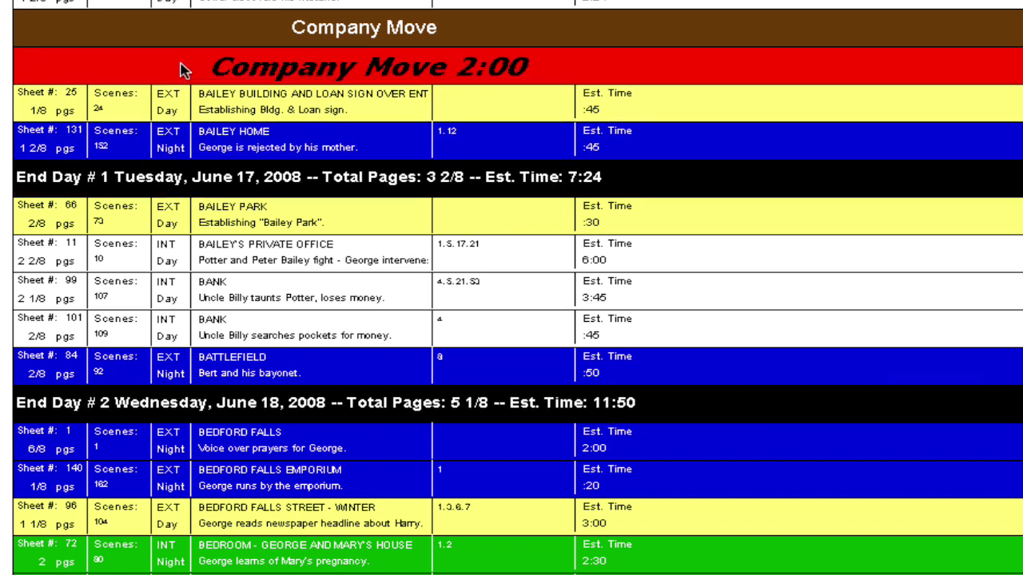
double_click(182, 70)
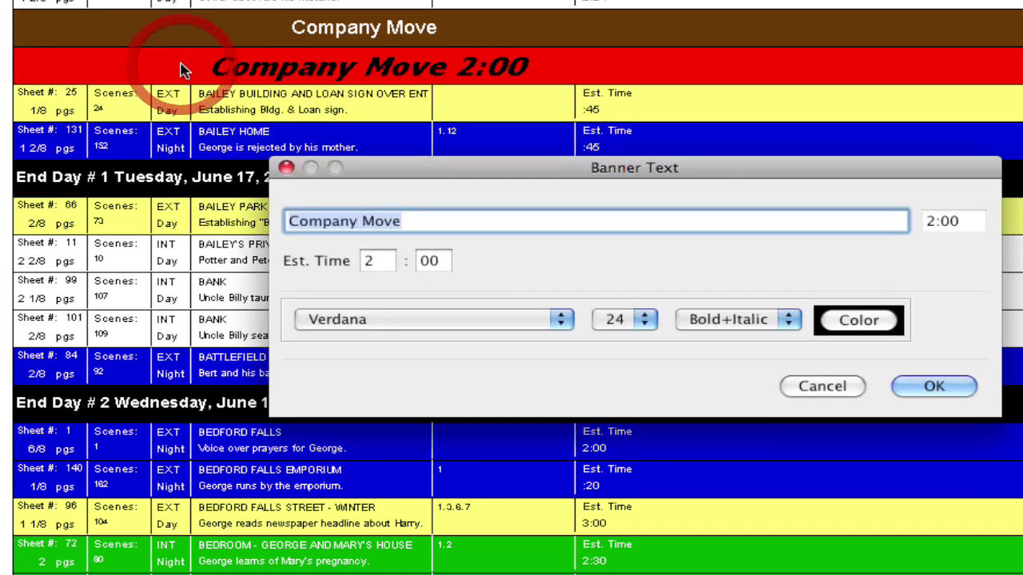
click(379, 260)
key(BackSpace)
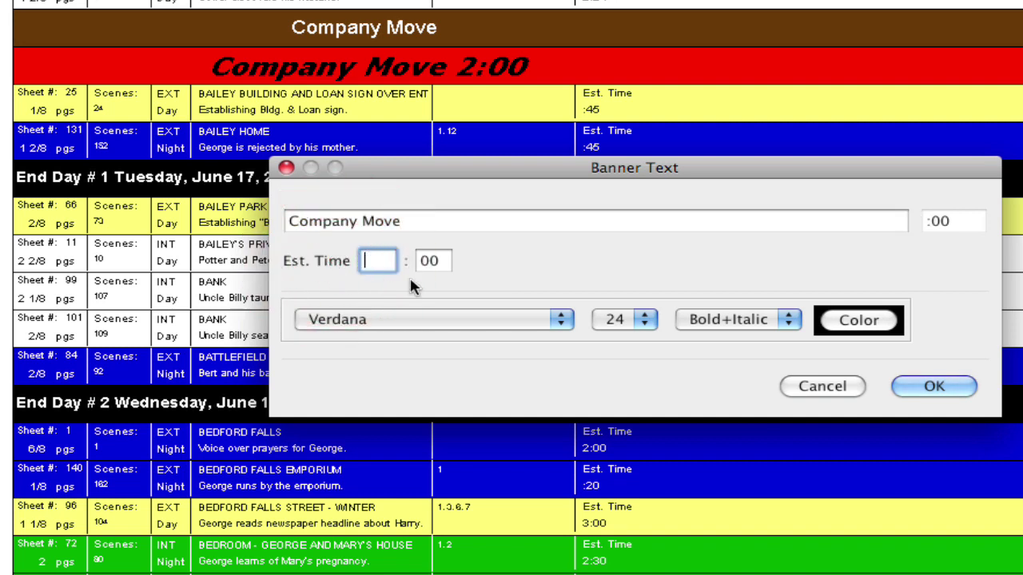
double_click(439, 259)
key(BackSpace)
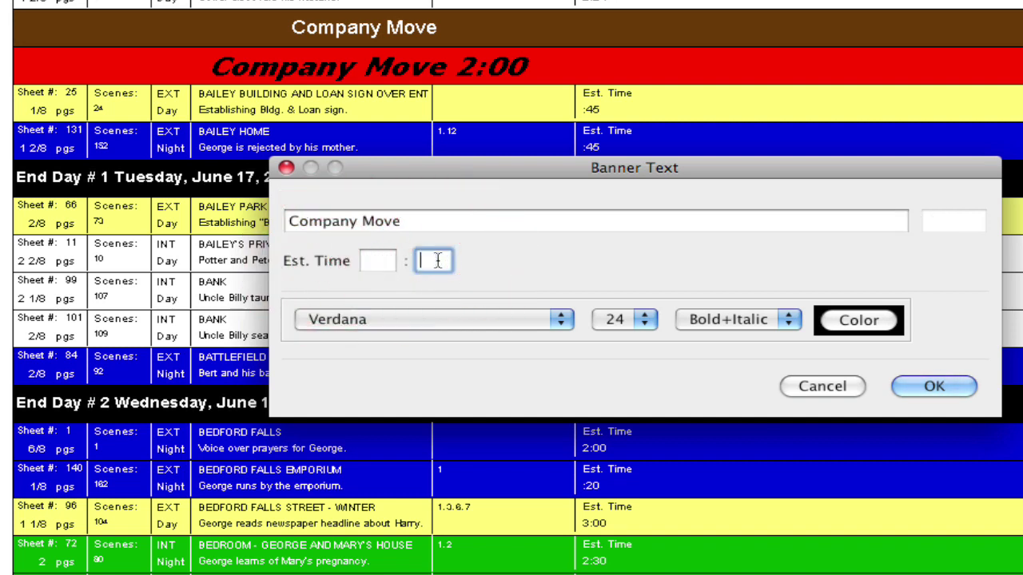
click(936, 386)
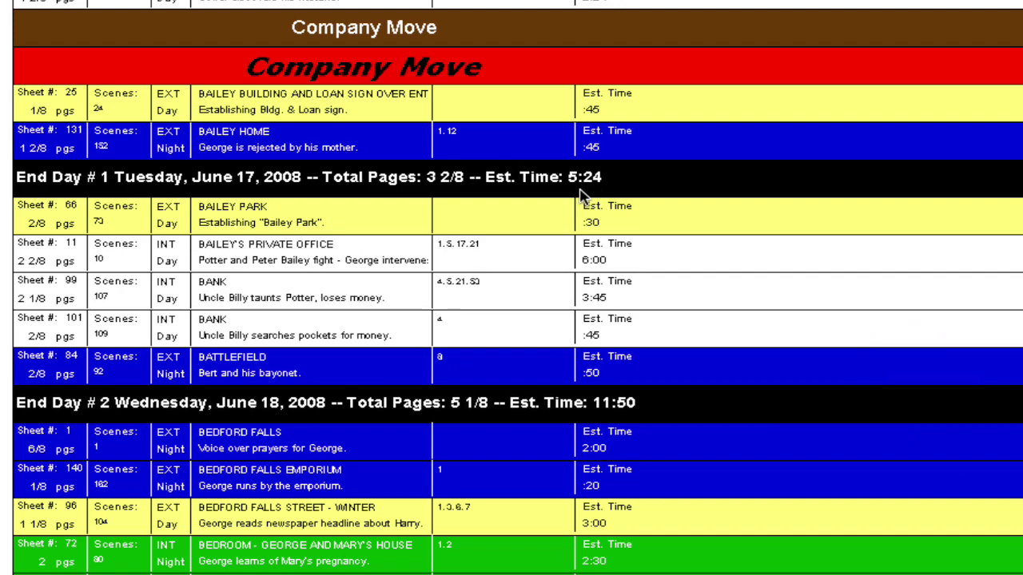